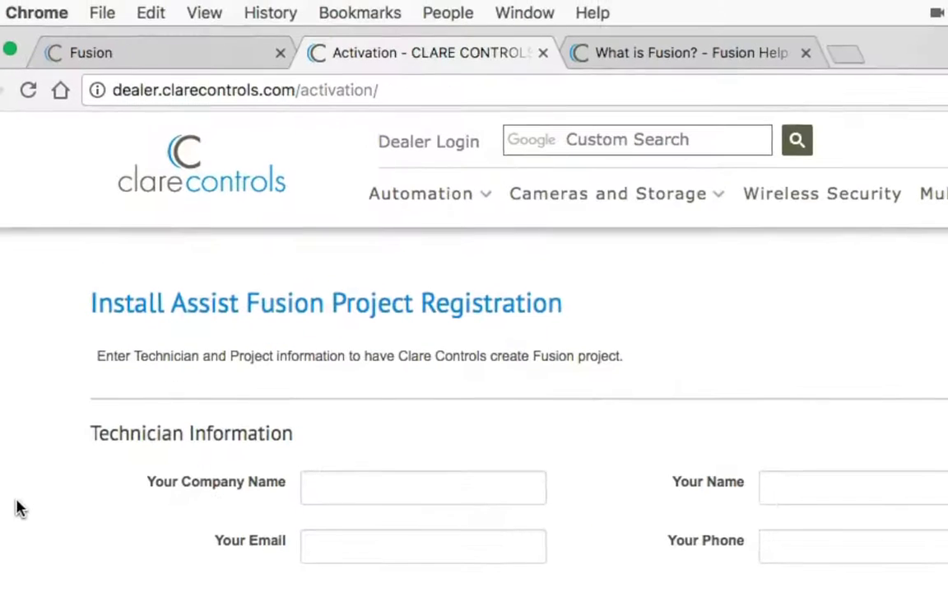
Step: Look over the Install Assist Fusion Project Registration form
scroll(20, 520, down, 5)
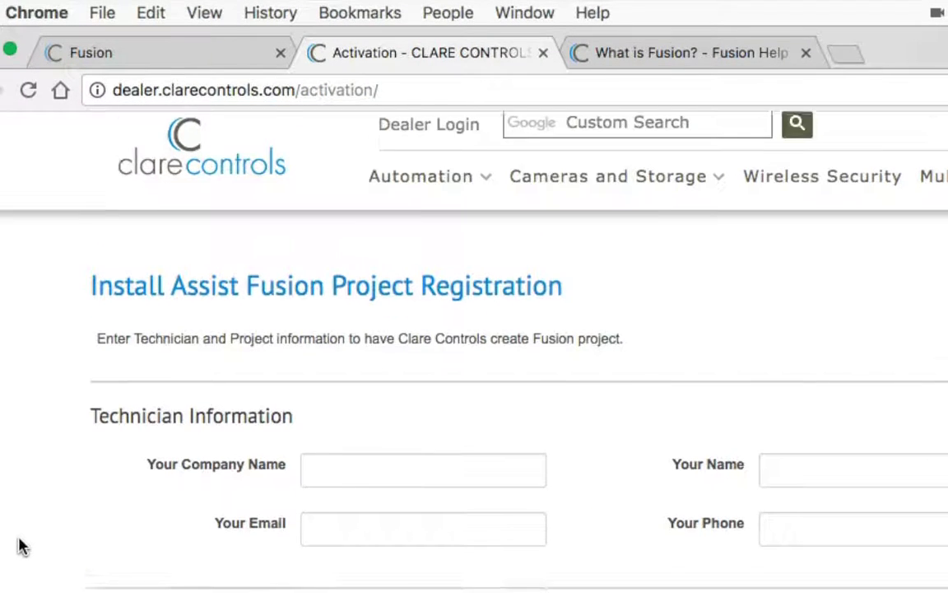
scroll(20, 539, up, 5)
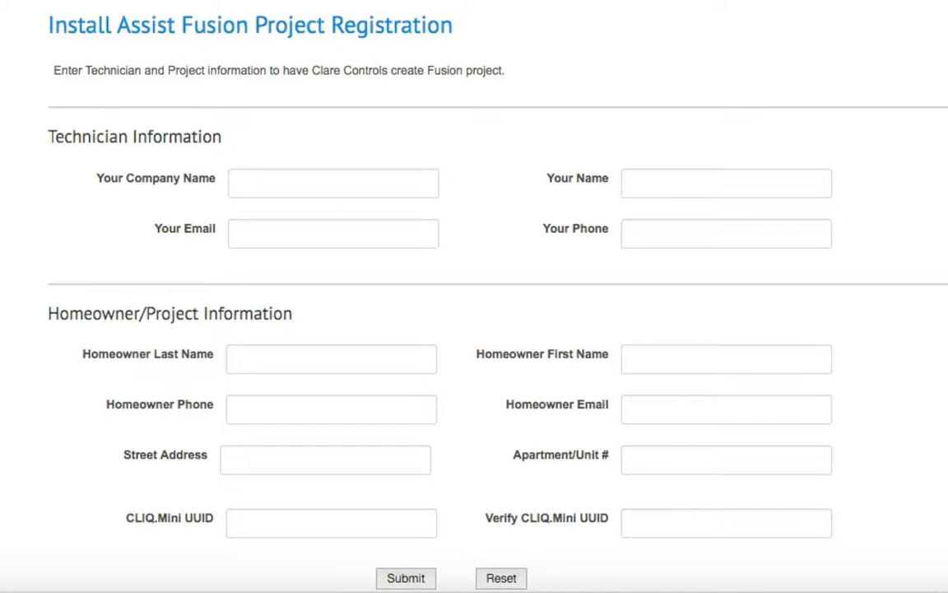
Step: Switch to Fusion, open version 5.2.385 of the customer's project, and show its areas
click(121, 33)
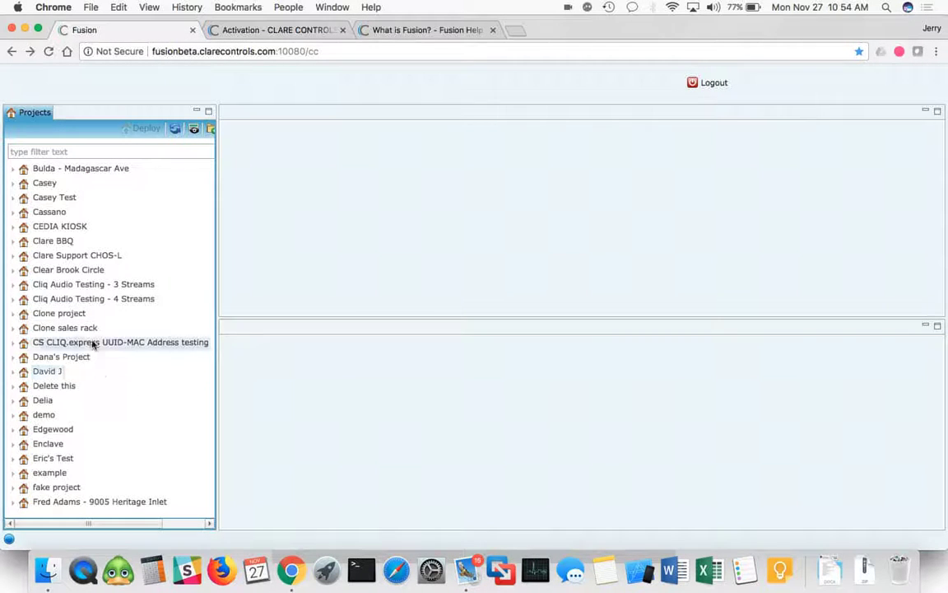
scroll(62, 256, up, 3)
click(34, 213)
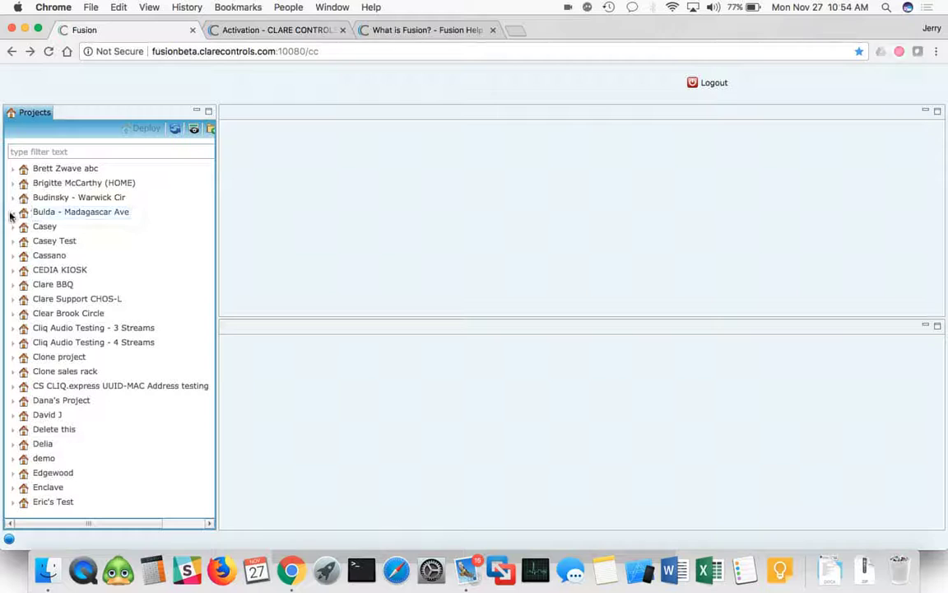
click(13, 213)
click(59, 227)
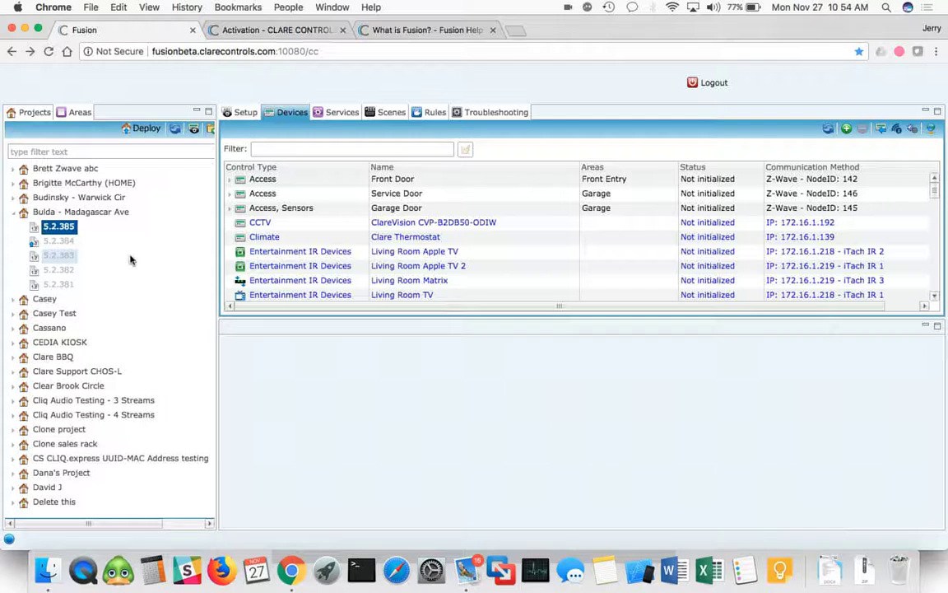
click(80, 112)
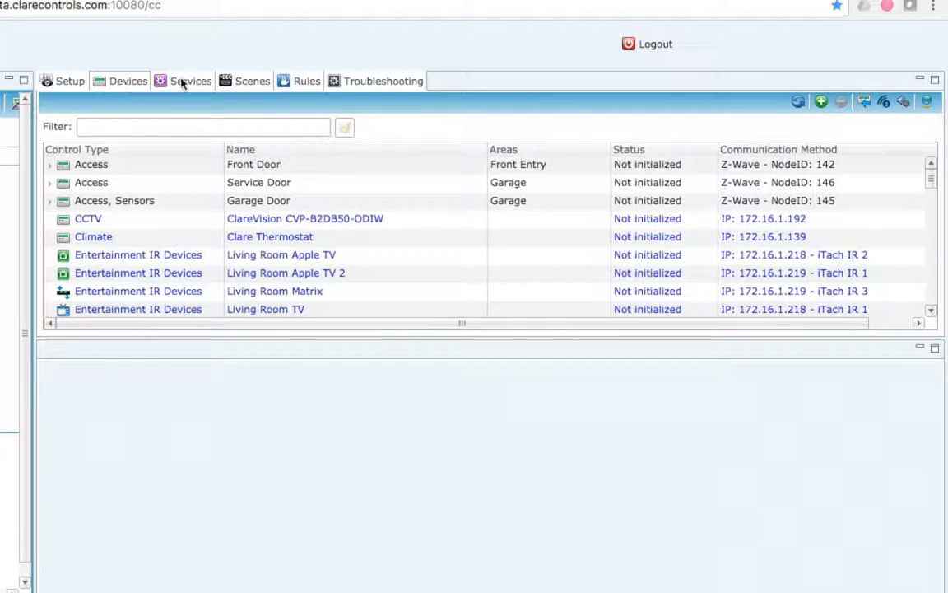
Step: Retrieve the live status of the project's devices and check the device list for their online status
click(927, 101)
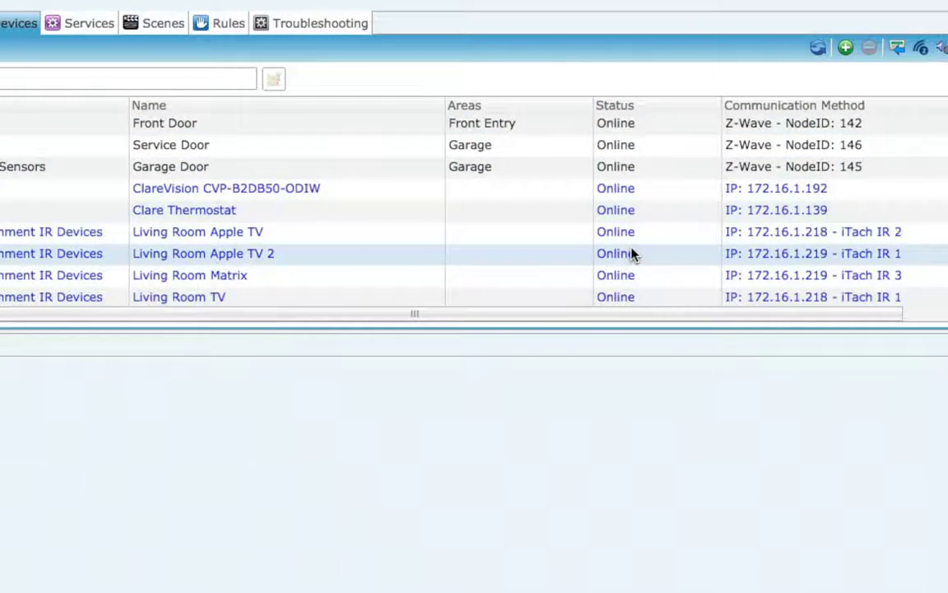
scroll(641, 273, down, 3)
scroll(633, 255, down, 7)
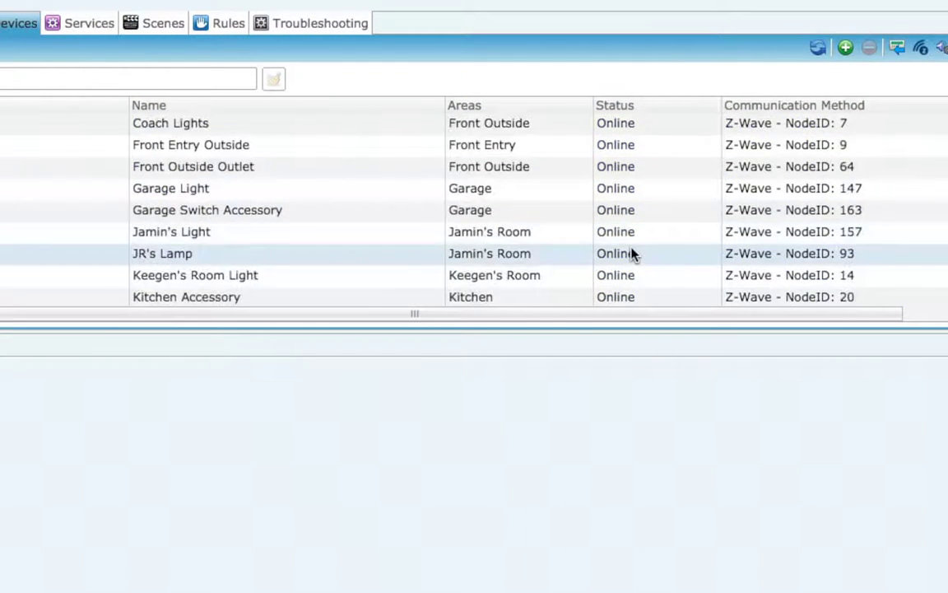
scroll(632, 255, down, 8)
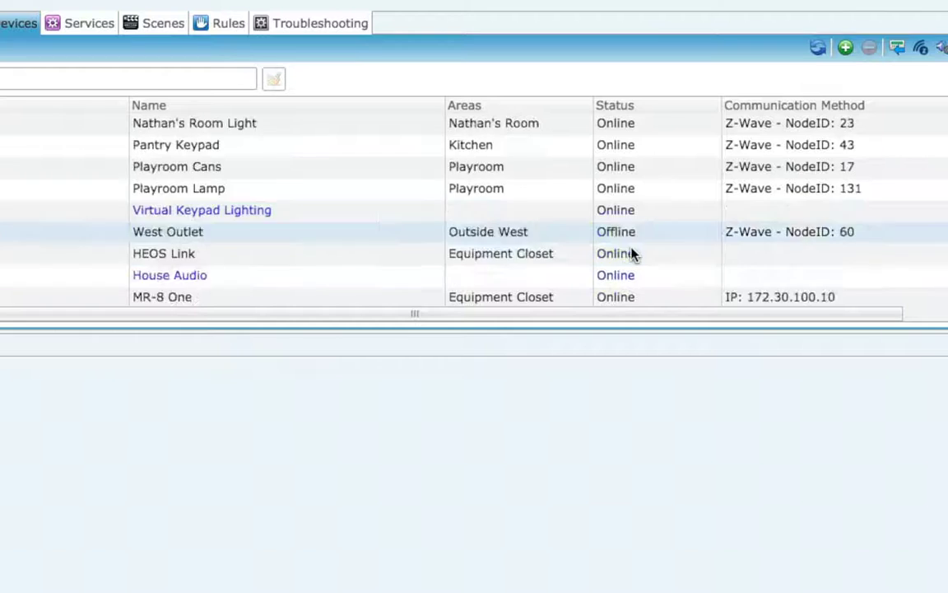
scroll(632, 255, up, 8)
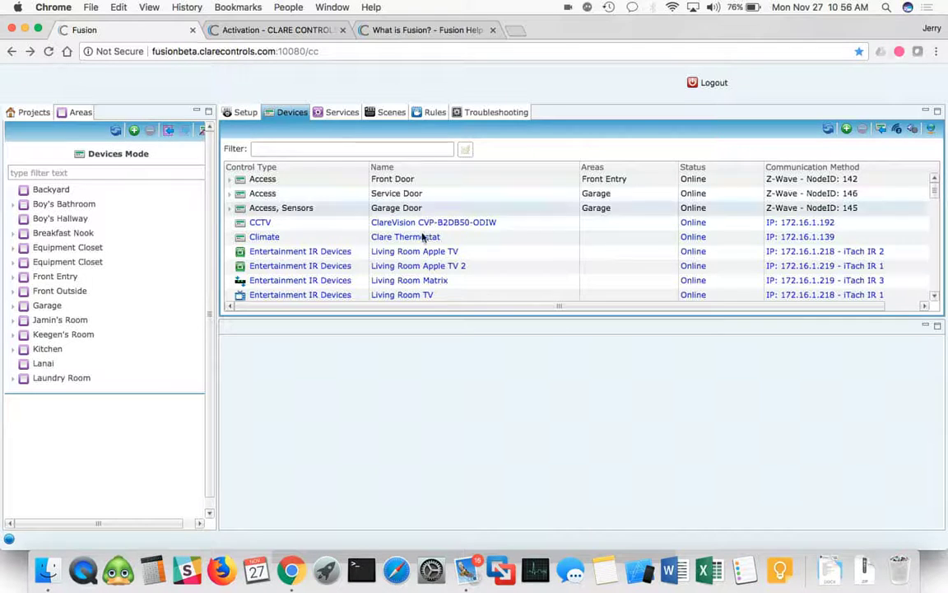
Step: Examine the full device list for control types, names, areas and communication methods
scroll(423, 239, down, 5)
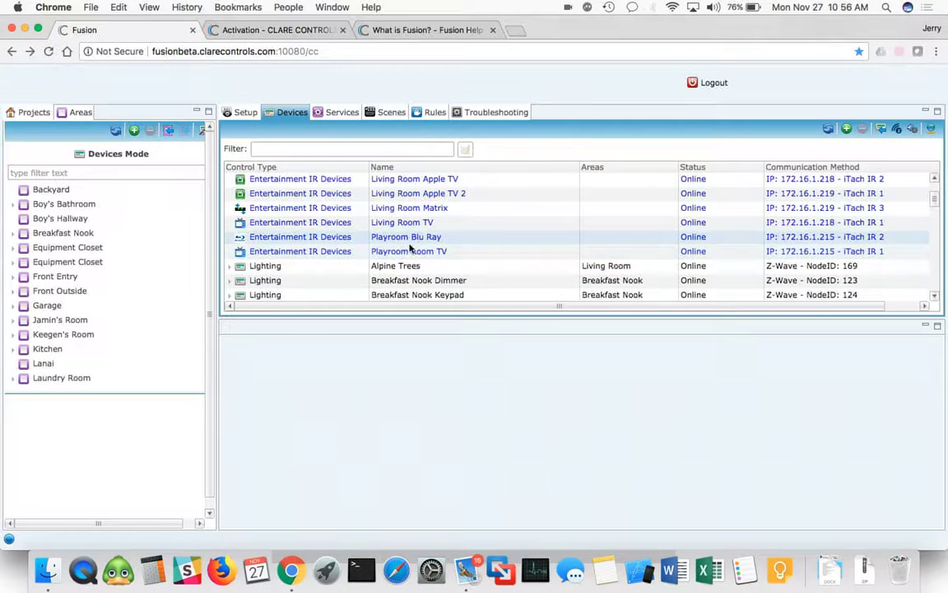
scroll(359, 280, down, 4)
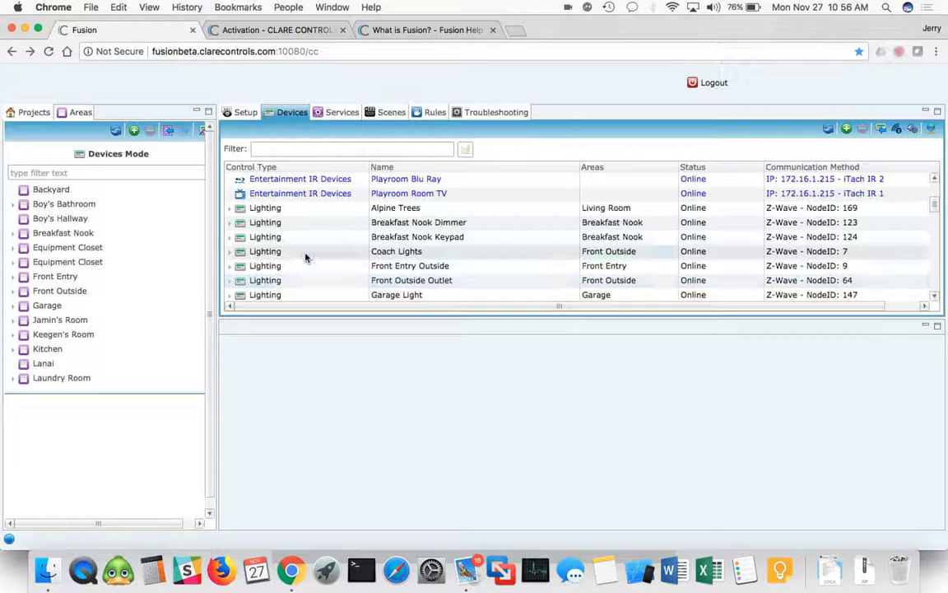
scroll(386, 256, down, 7)
scroll(390, 256, down, 15)
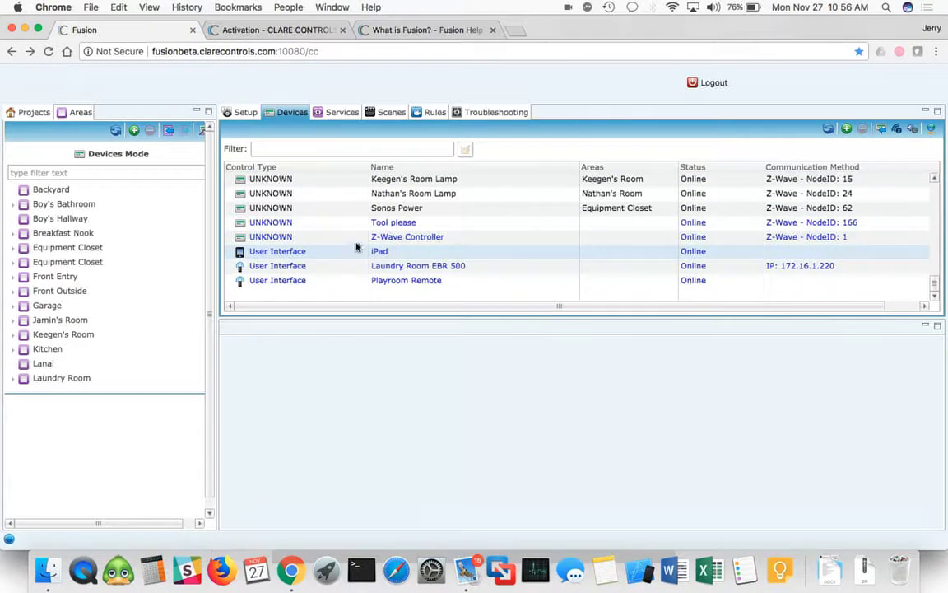
scroll(428, 246, up, 5)
scroll(432, 246, up, 15)
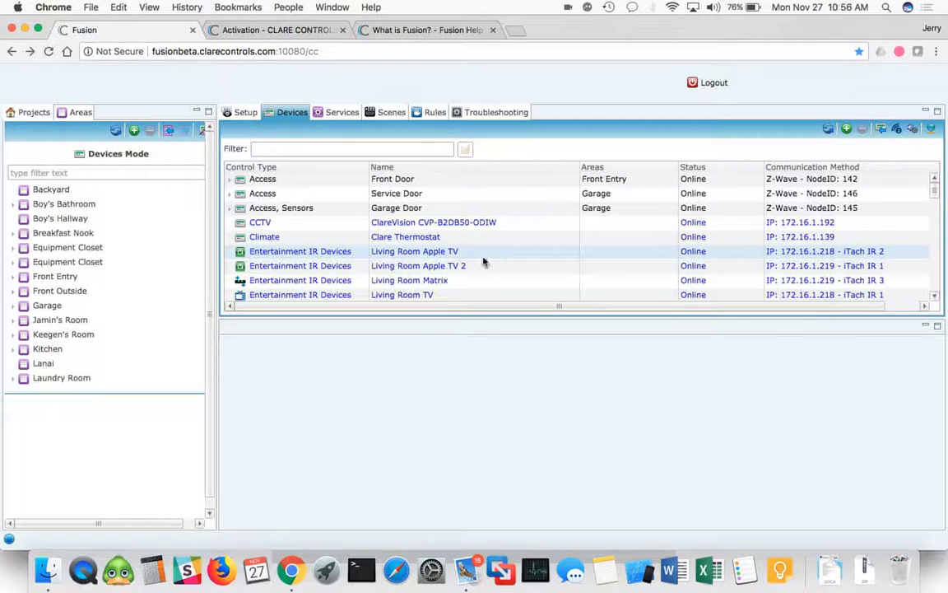
Step: Open the test view of the Alpine Trees lighting device and expand its Switch controls
scroll(482, 262, down, 1)
scroll(482, 262, down, 5)
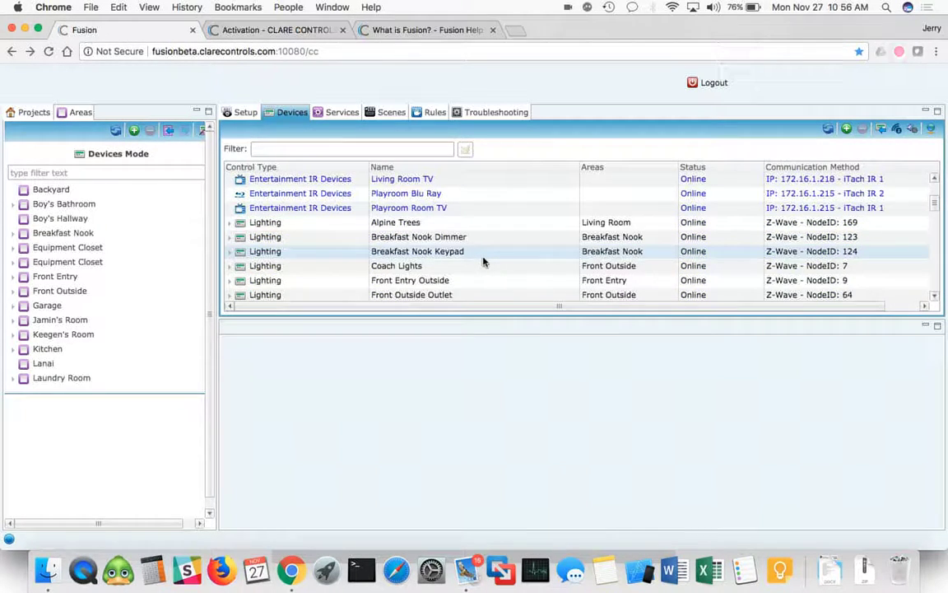
double_click(394, 223)
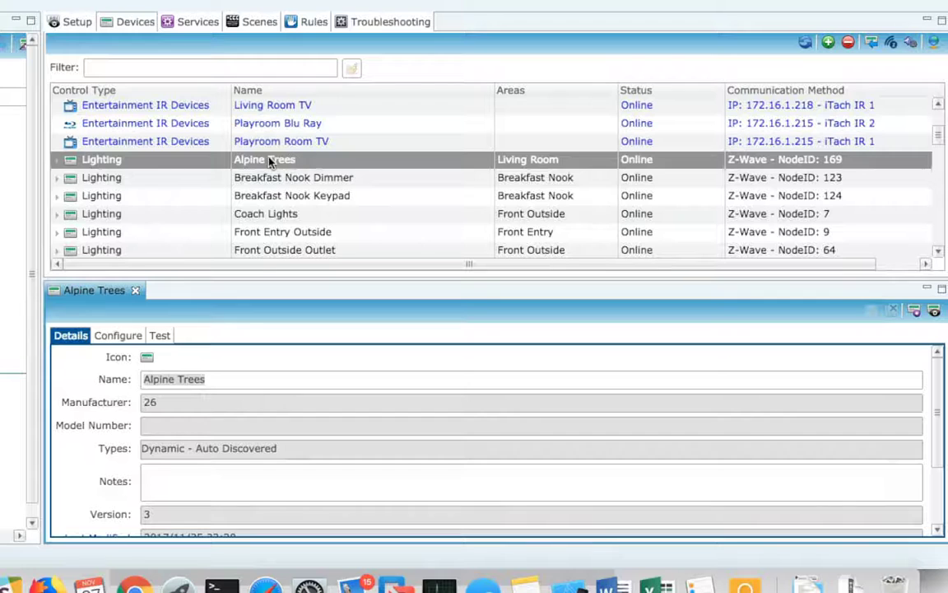
click(159, 337)
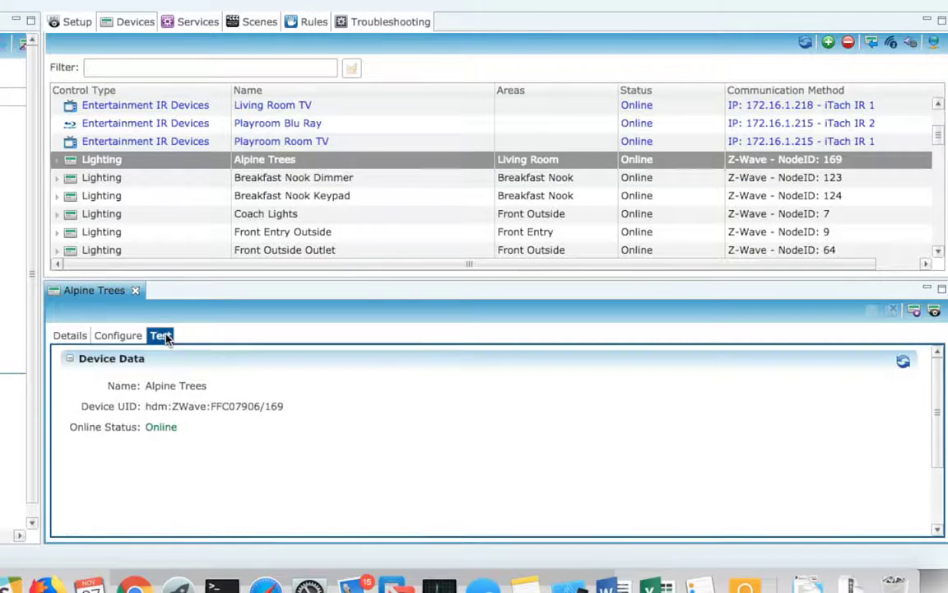
scroll(298, 446, down, 5)
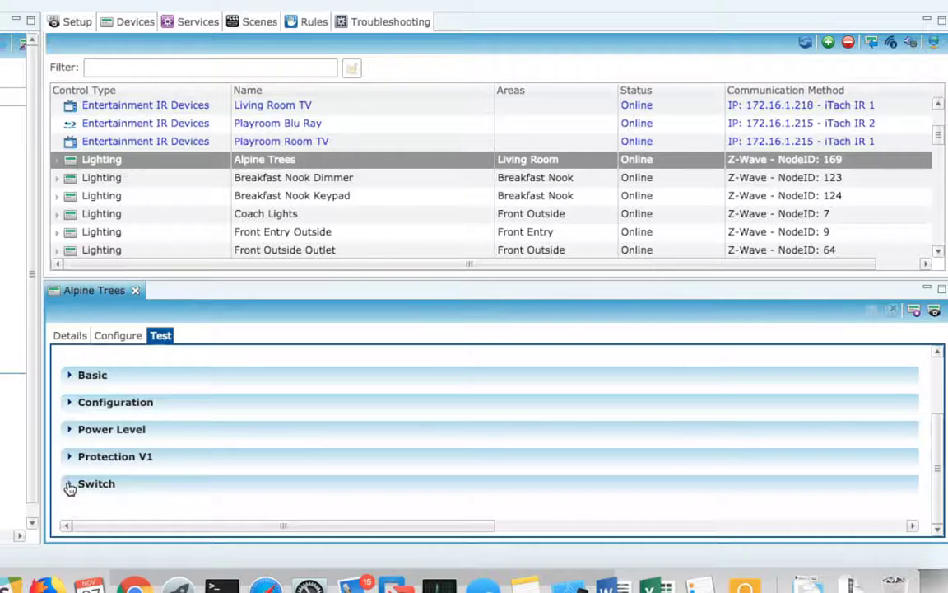
click(95, 484)
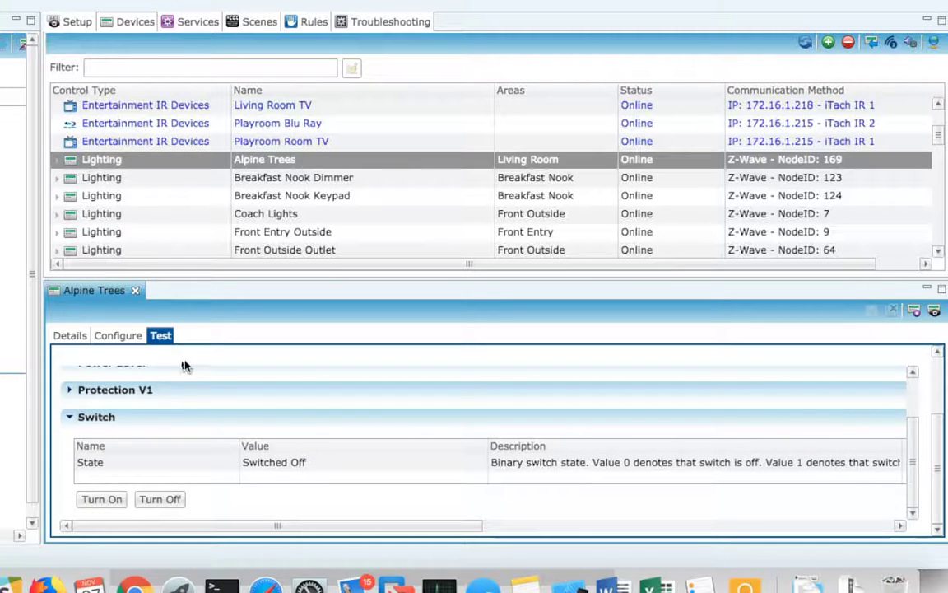
Step: Open the test view of the Living Room Apple TV device and expand its Playback commands
scroll(223, 232, down, 3)
scroll(224, 233, down, 15)
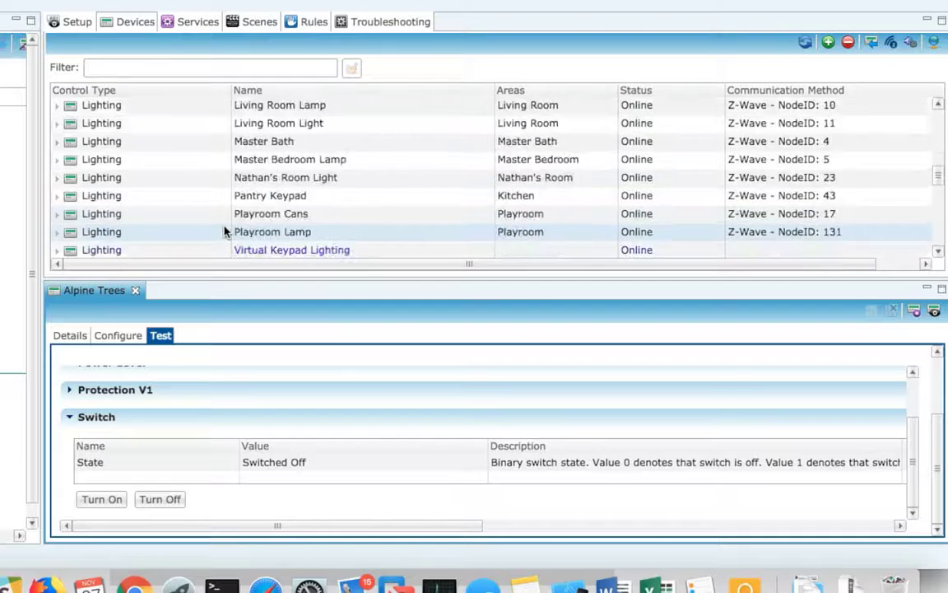
scroll(224, 232, down, 3)
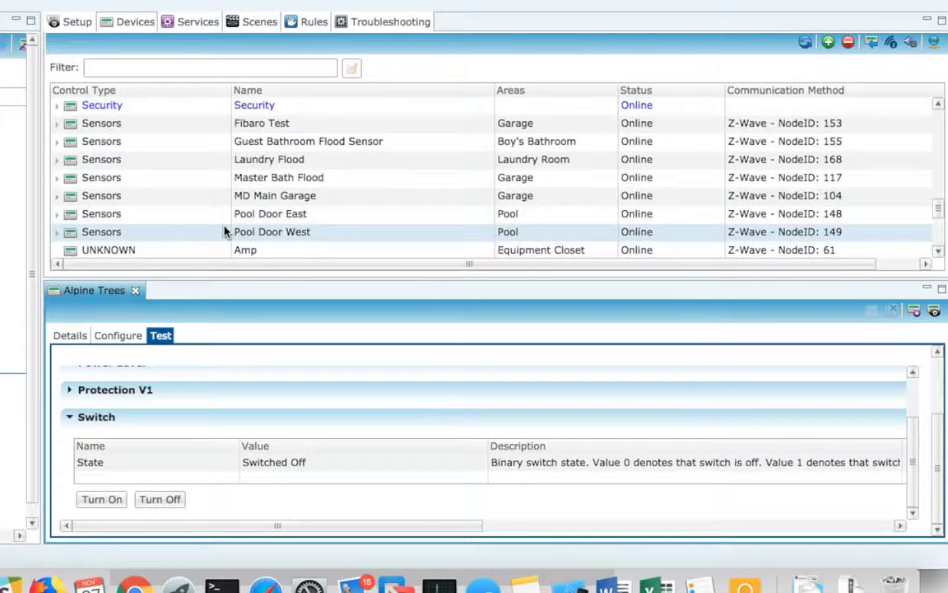
scroll(224, 232, up, 3)
scroll(224, 232, up, 20)
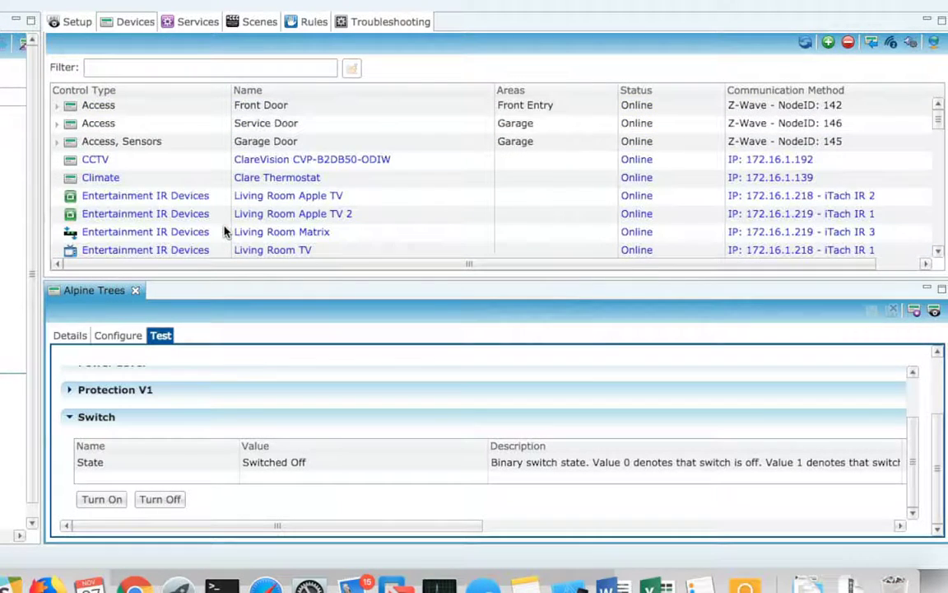
scroll(358, 204, down, 2)
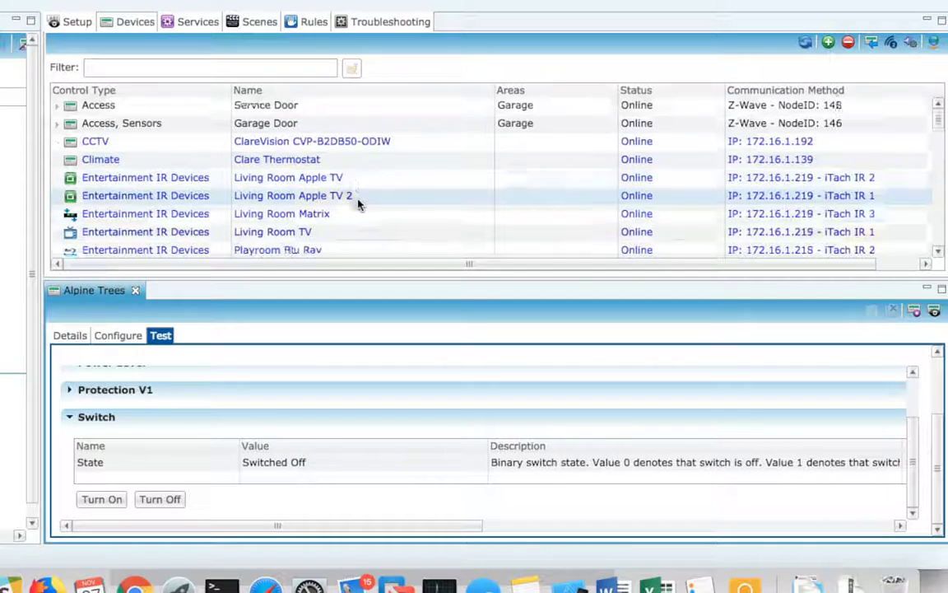
click(327, 160)
double_click(327, 161)
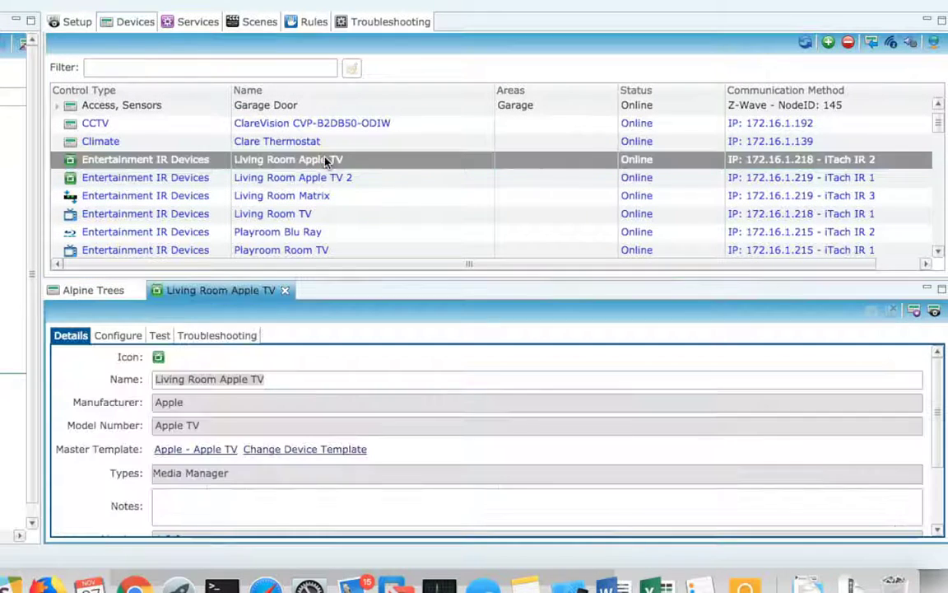
click(161, 338)
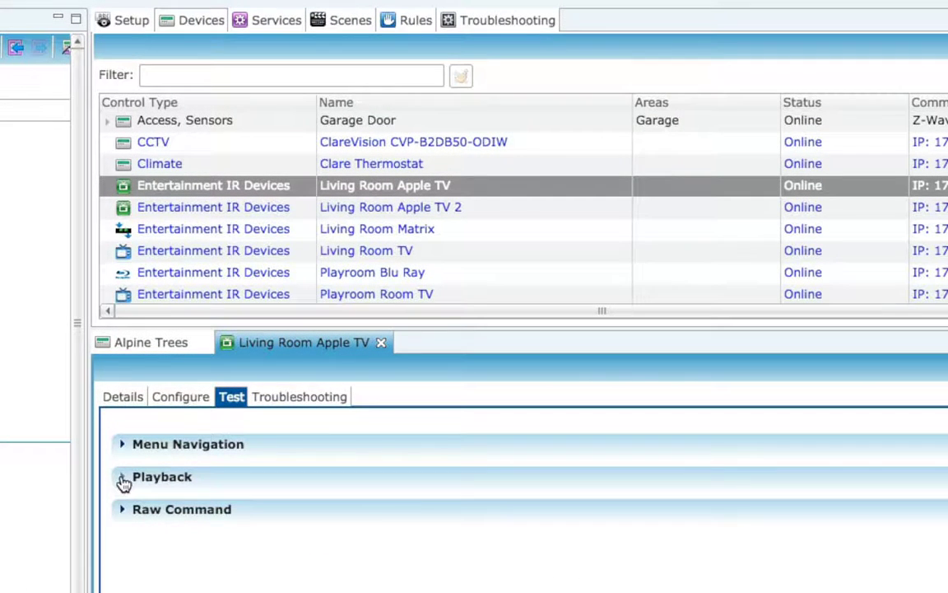
click(124, 479)
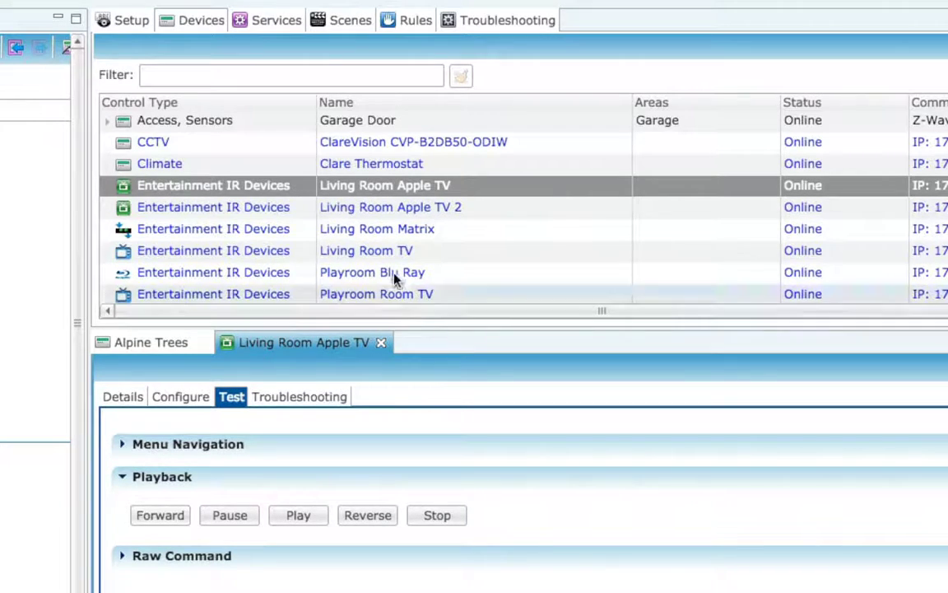
Step: Open the Front Door access device and show its test data
scroll(346, 284, up, 2)
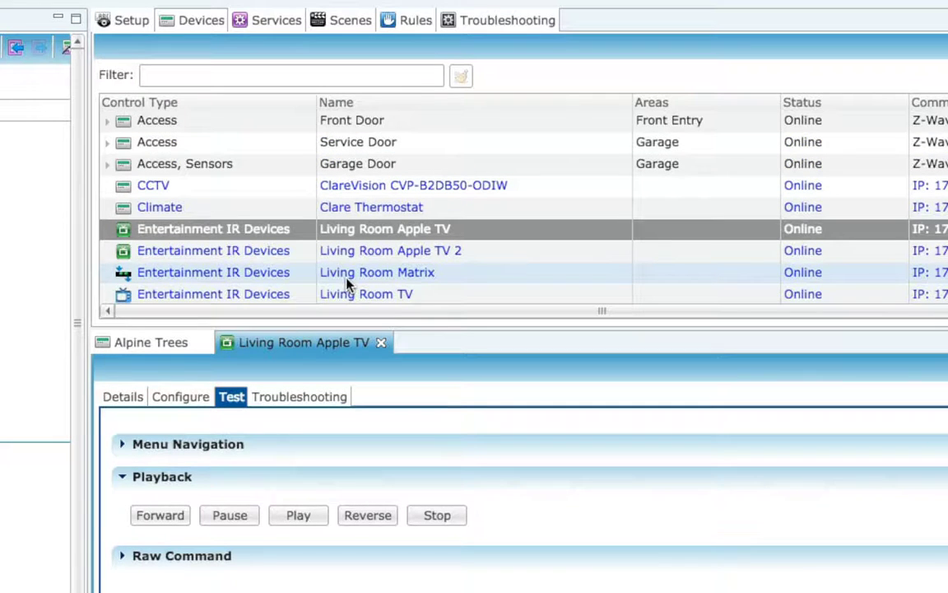
click(362, 122)
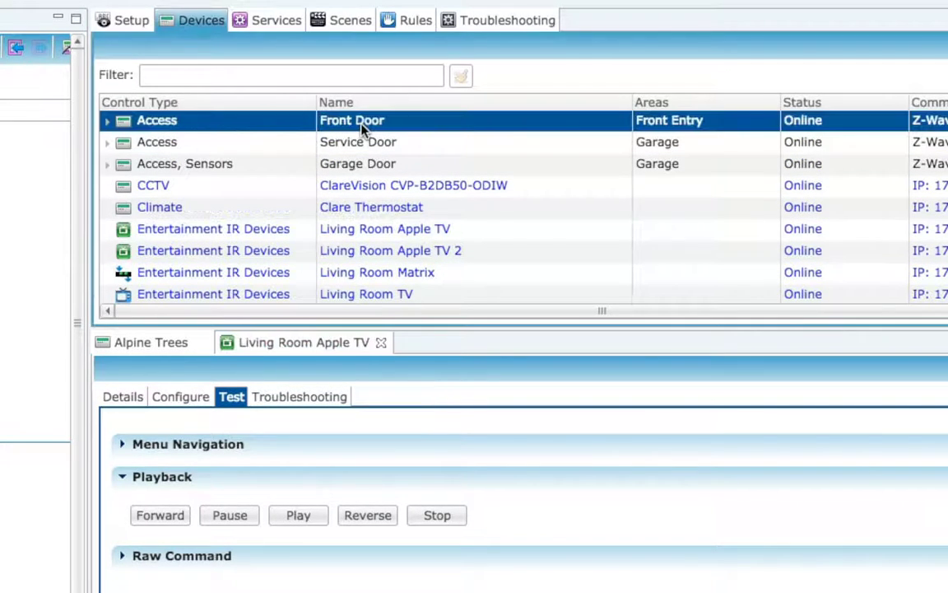
double_click(361, 125)
click(234, 399)
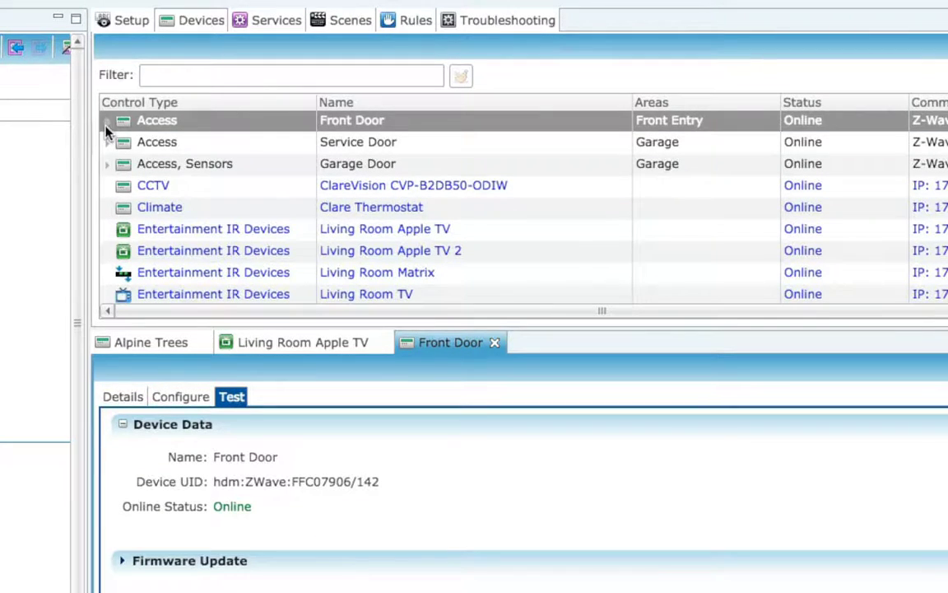
Step: Show the test functions of the Front Door's Lock/Unlock sub-device, and close all open device editors
click(107, 121)
click(325, 145)
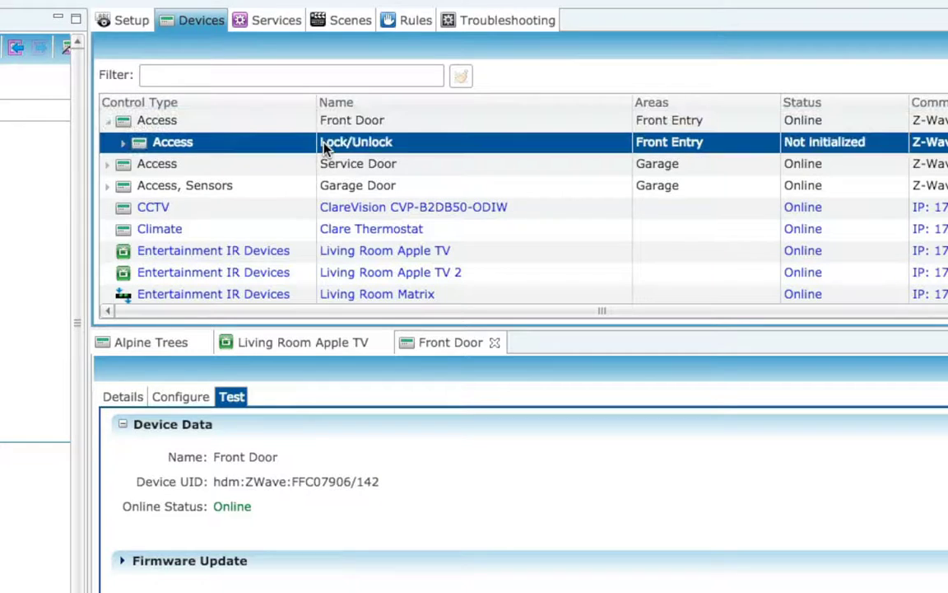
click(232, 396)
scroll(271, 567, down, 3)
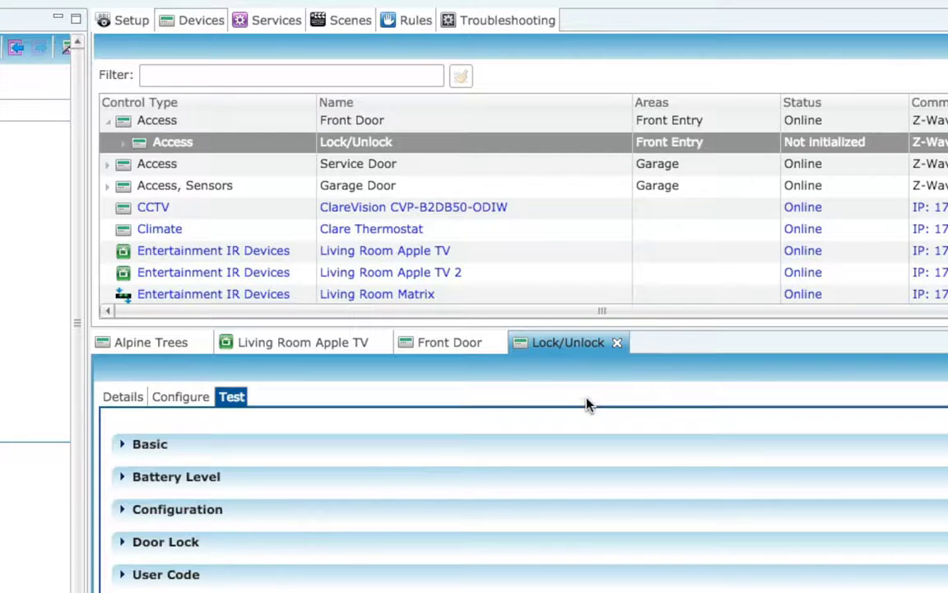
right_click(164, 348)
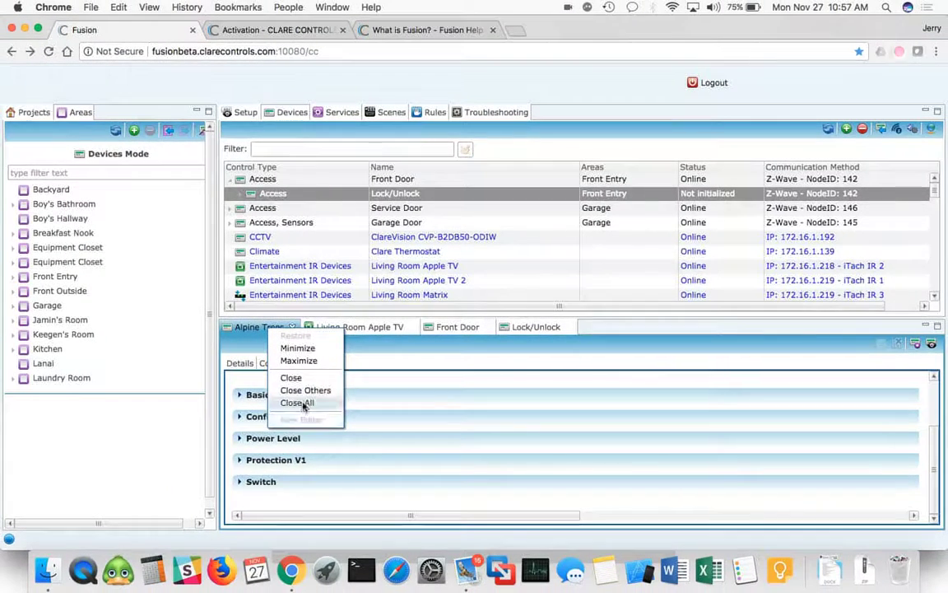
click(216, 456)
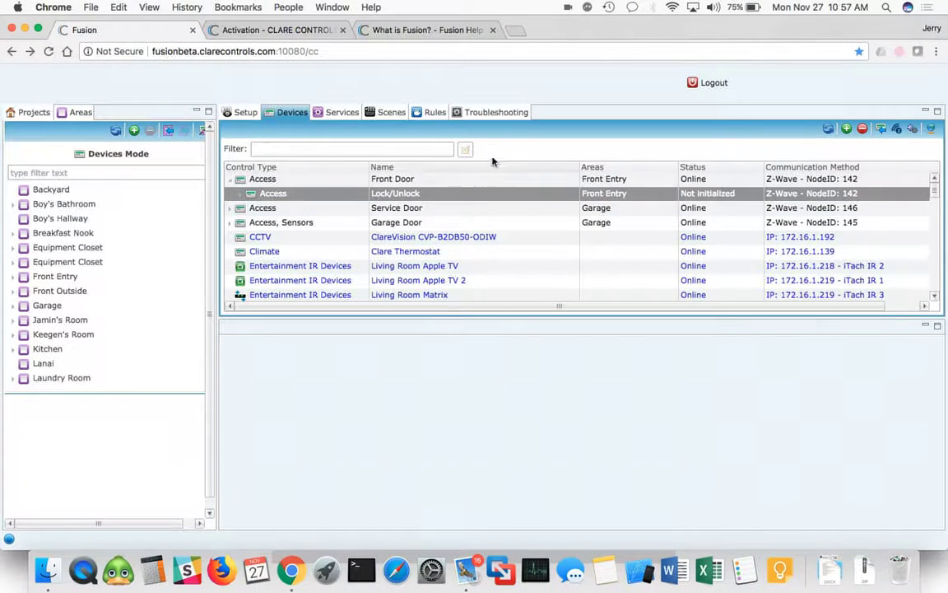
Step: Check the Cobranet meters and ClareHome server information in Troubleshooting, and return to the device list
click(497, 114)
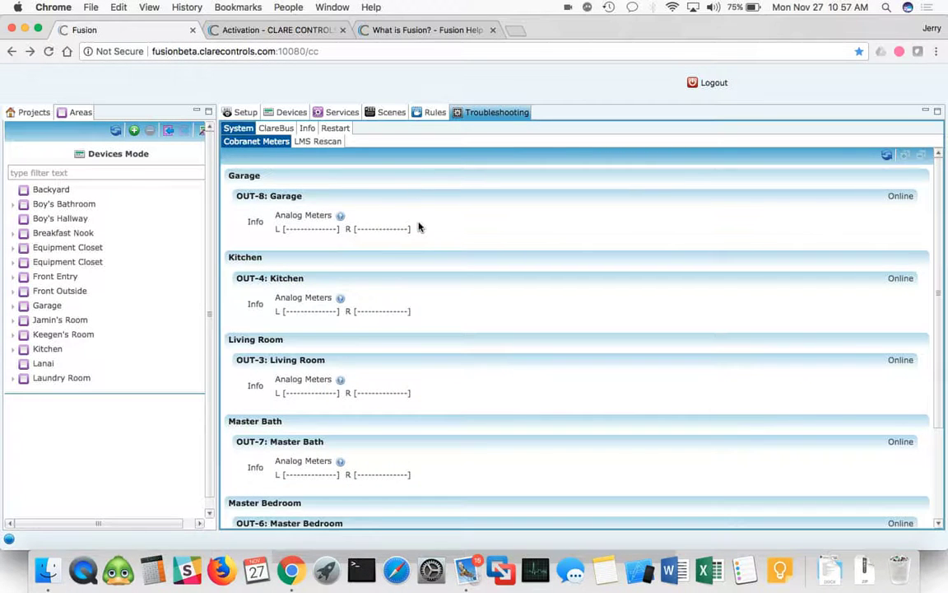
scroll(414, 325, down, 2)
scroll(415, 325, up, 2)
click(307, 128)
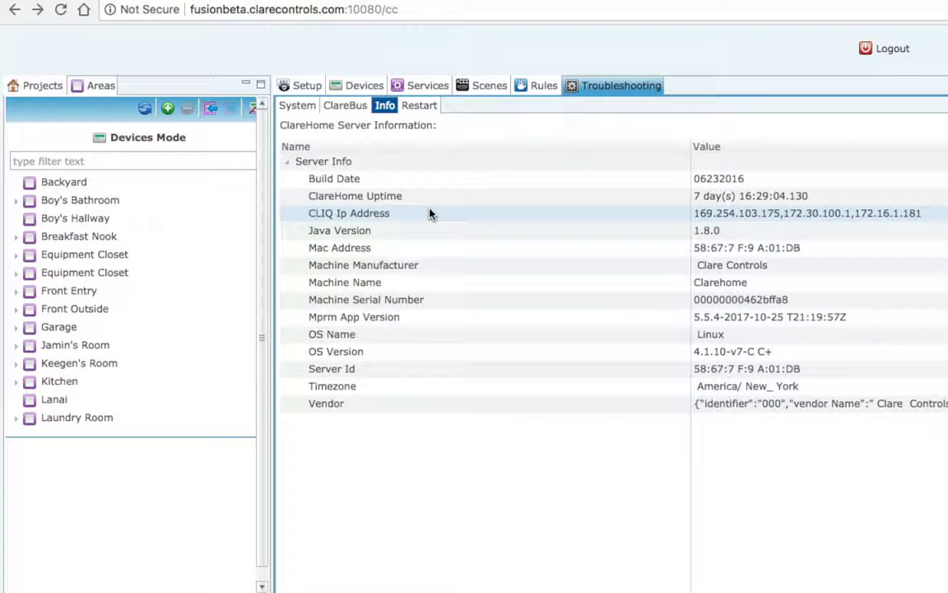
click(359, 87)
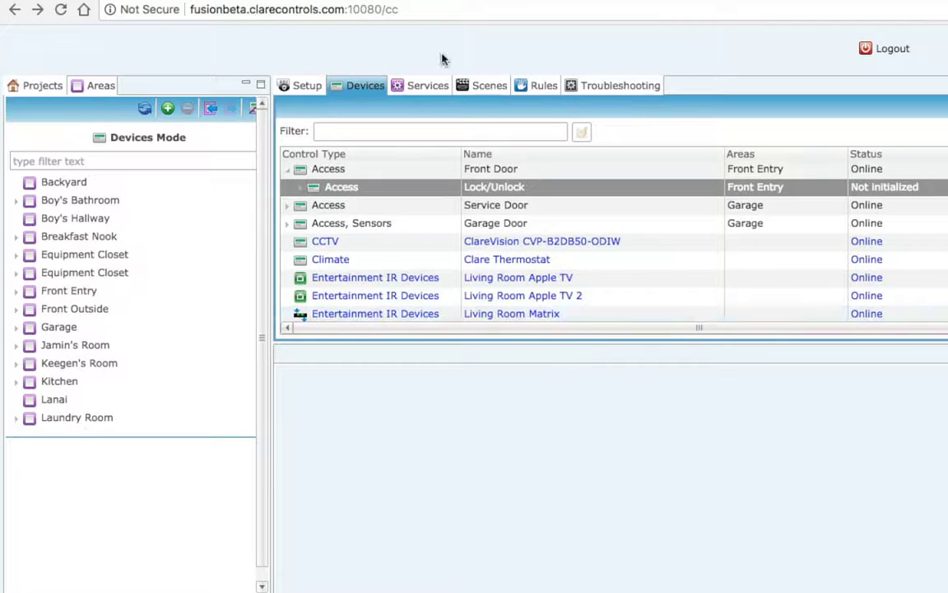
Step: Switch to the "What is Fusion?" help article and read through it
key(ctrl+Tab)
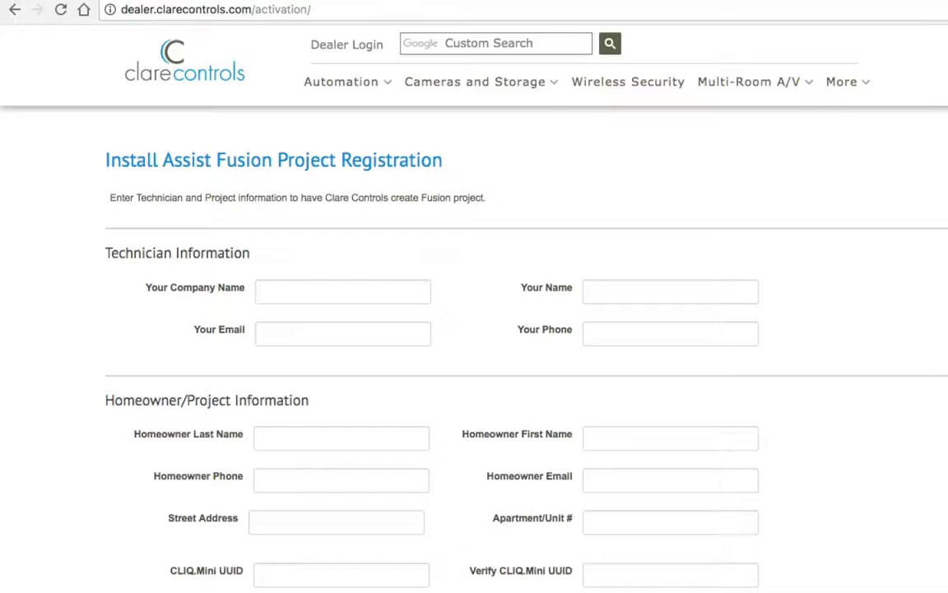
key(ctrl+Tab)
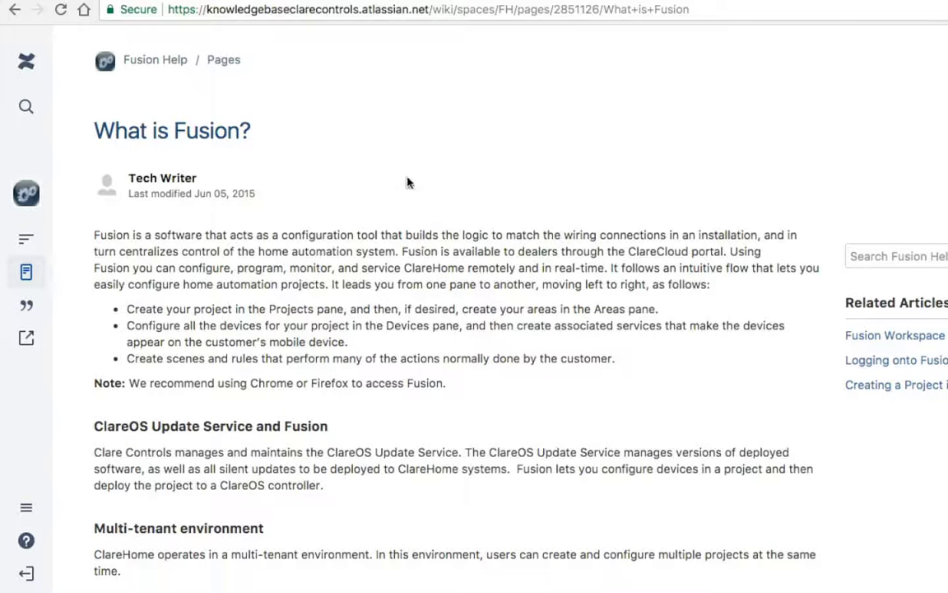
scroll(407, 181, down, 4)
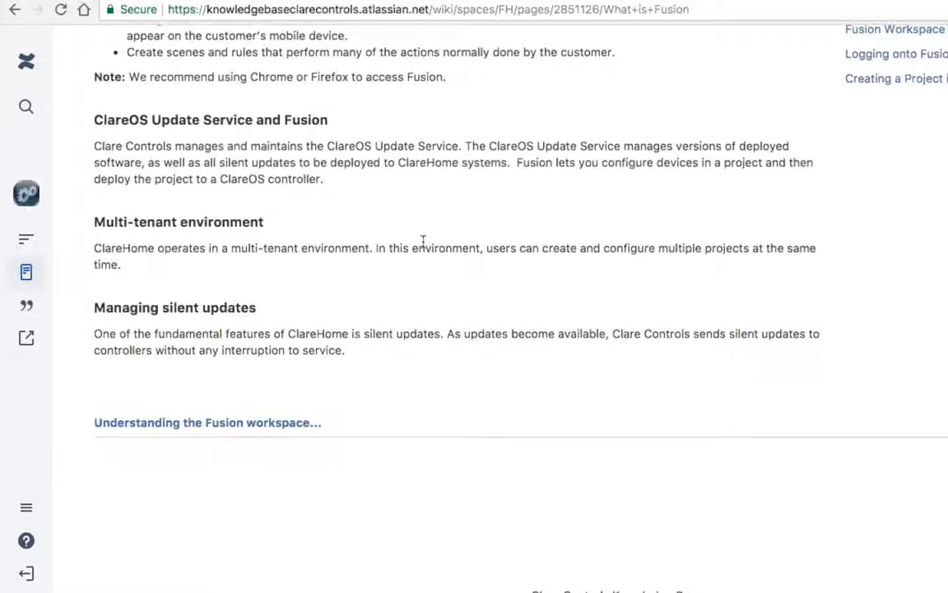
scroll(423, 240, up, 2)
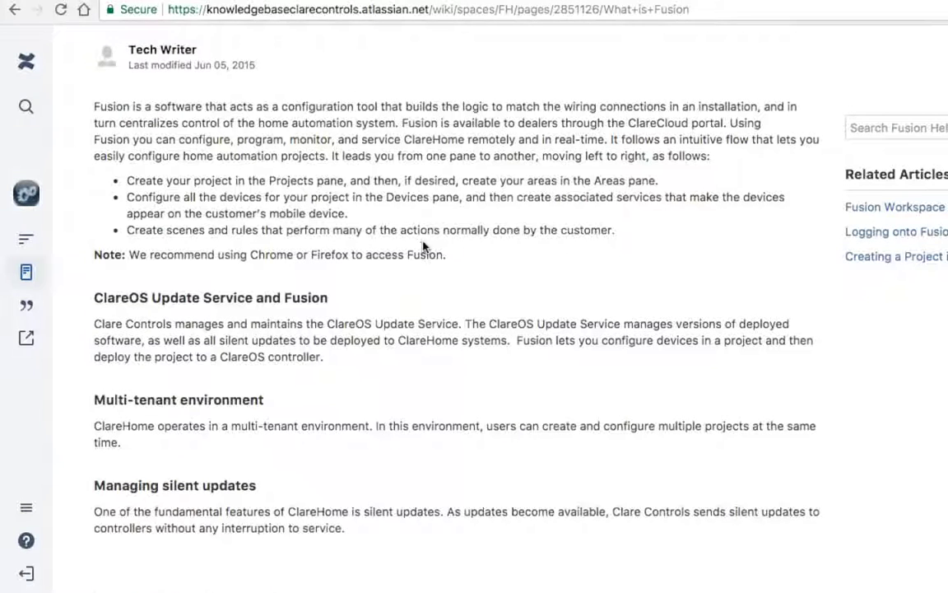